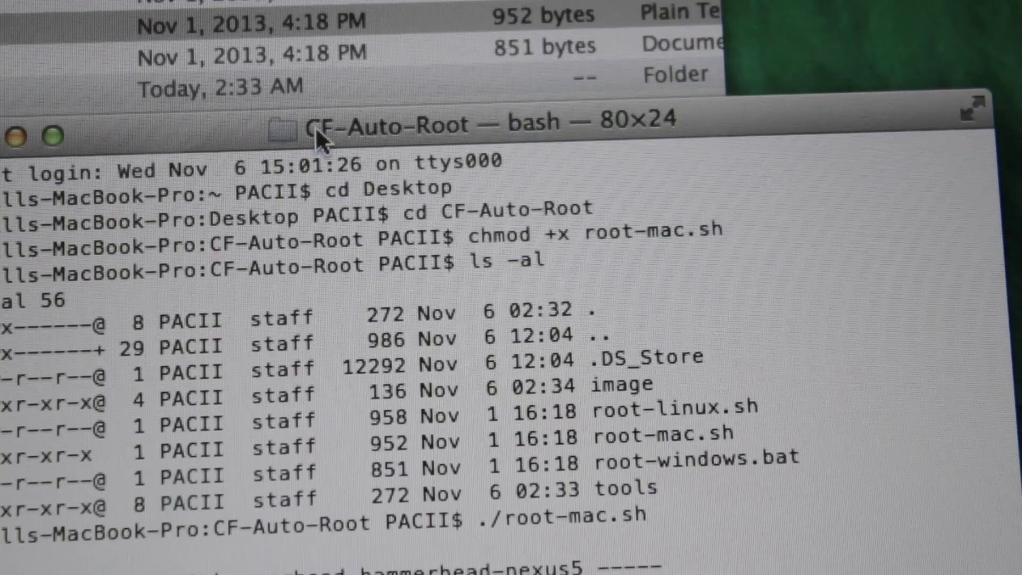
Step: Make root-mac.sh executable with chmod +x and run ./root-mac.sh from the CF-Auto-Root folder
{"action": "left_click_drag", "start_coordinate": [318, 129], "coordinate": [323, 170]}
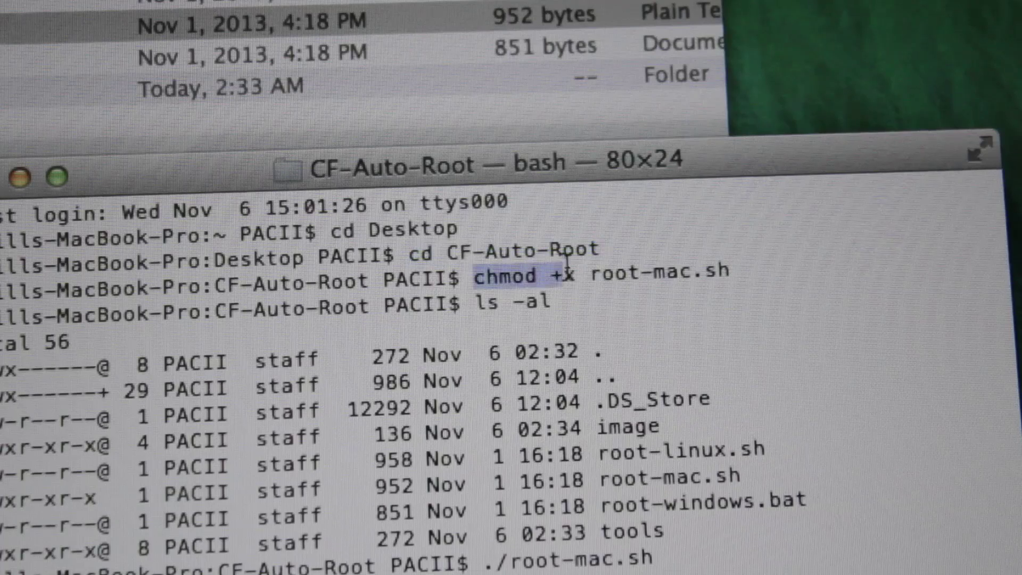
{"action": "left_click_drag", "start_coordinate": [566, 265], "coordinate": [696, 258]}
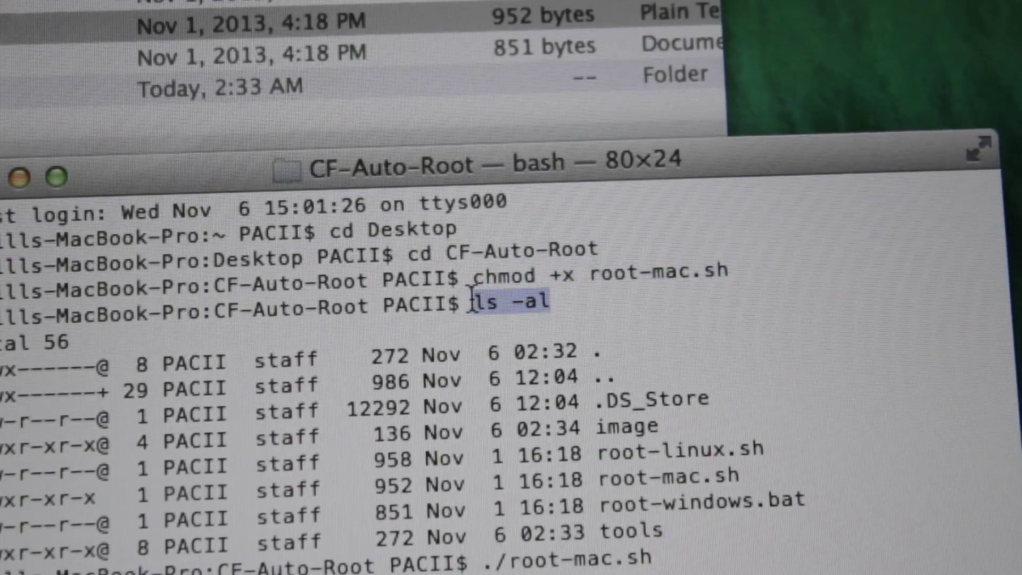
{"action": "key", "text": "Return"}
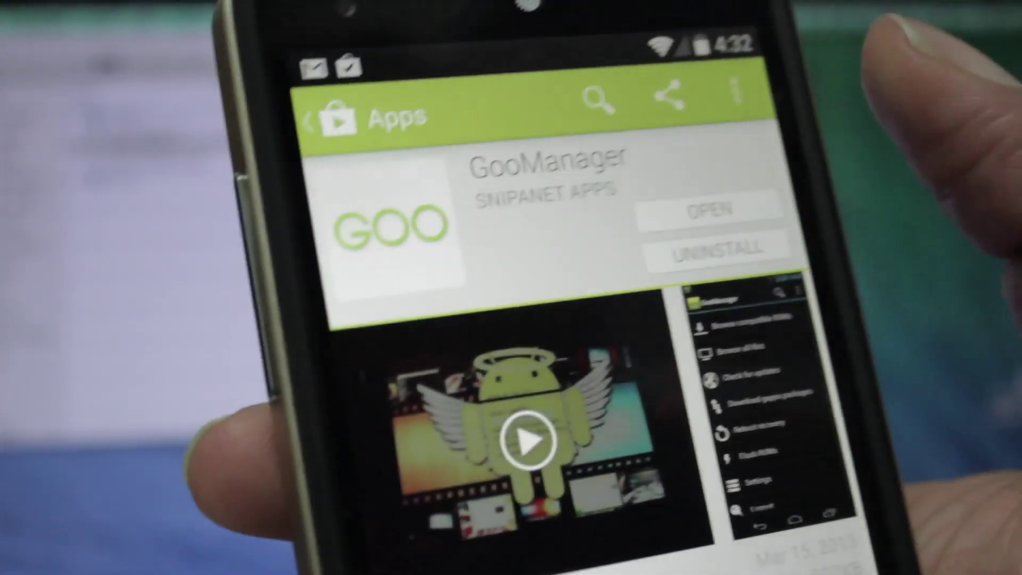
Step: Launch GooManager and set its Superuser request to ask again after 15 minutes
{"action": "left_click", "coordinate": [760, 132]}
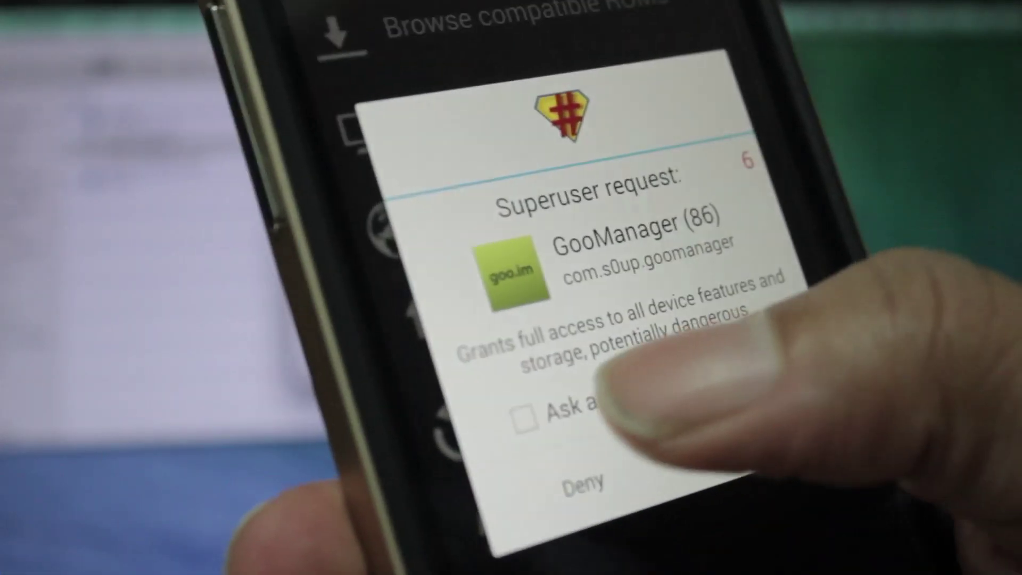
{"action": "left_click", "coordinate": [444, 410]}
{"action": "left_click", "coordinate": [702, 364]}
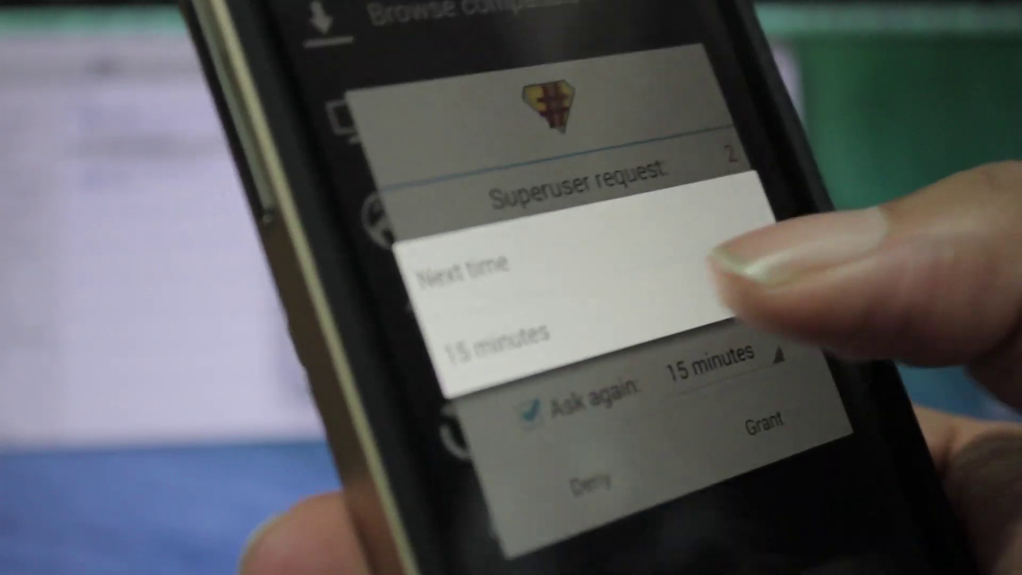
{"action": "left_click", "coordinate": [559, 344]}
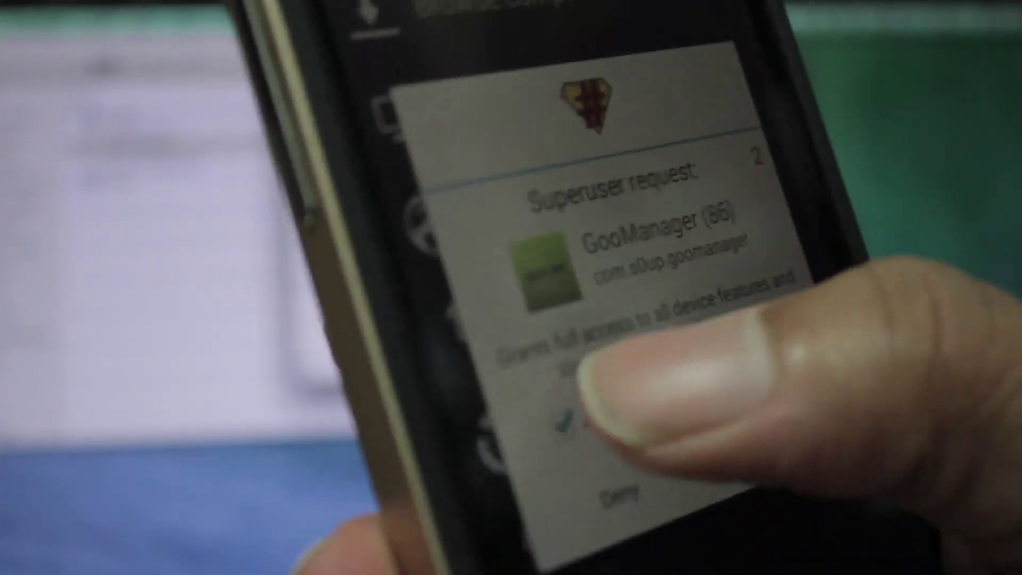